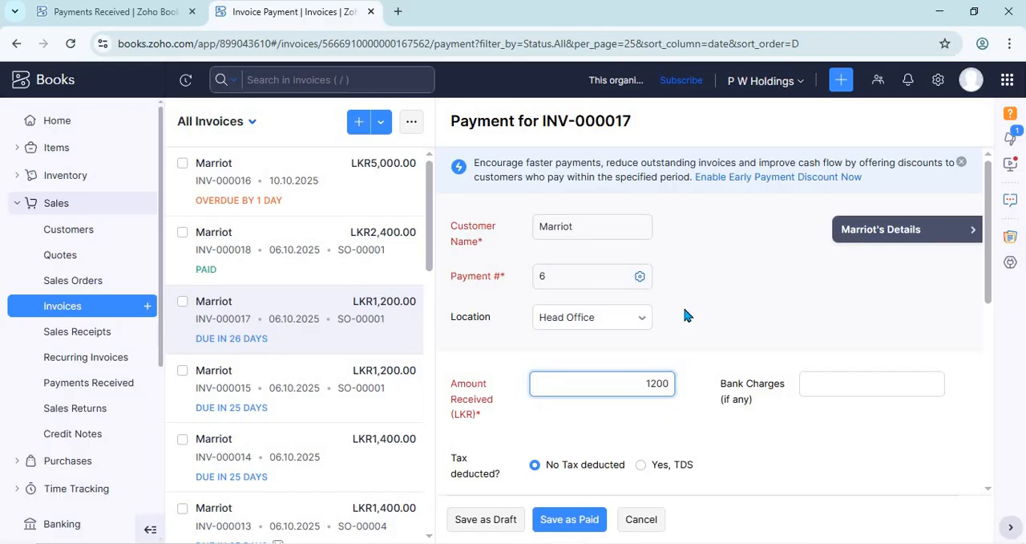
# Step: Examine the Marriot customer's receivables, credits and contact details from the INV-000017 payment form, and close the details
pyautogui.click(878, 245)
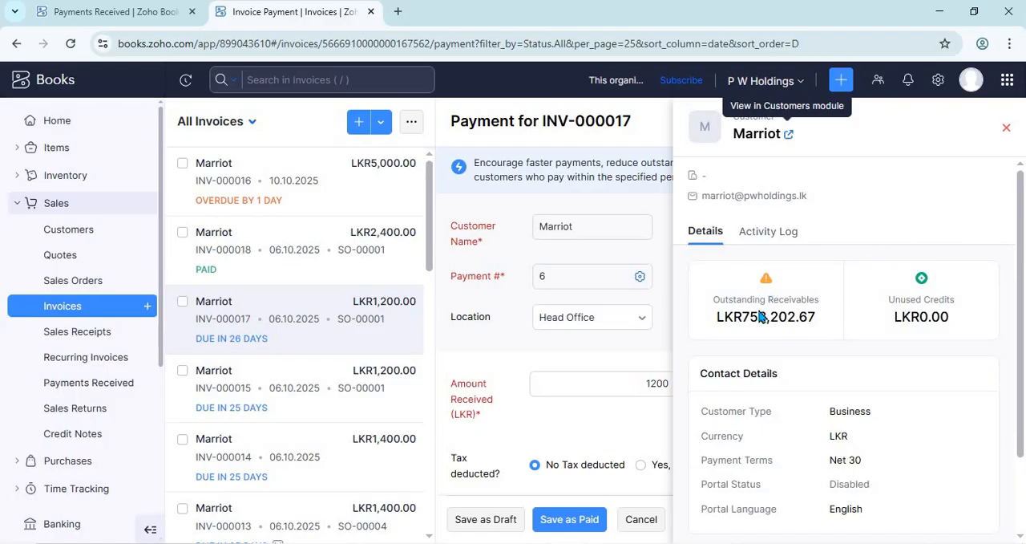
pyautogui.scroll(-3, 782, 318)
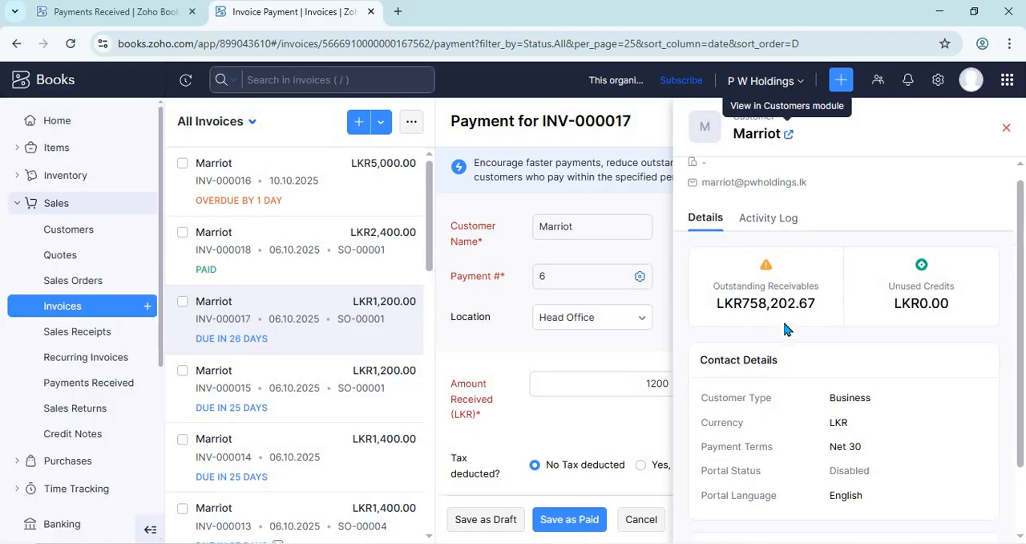
pyautogui.scroll(3, 774, 264)
pyautogui.click(769, 234)
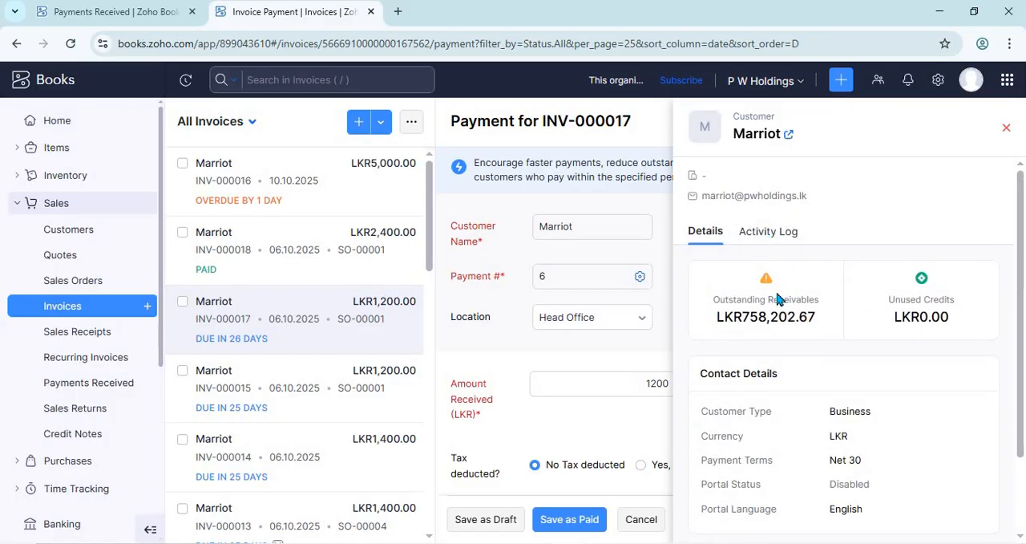
pyautogui.click(1007, 129)
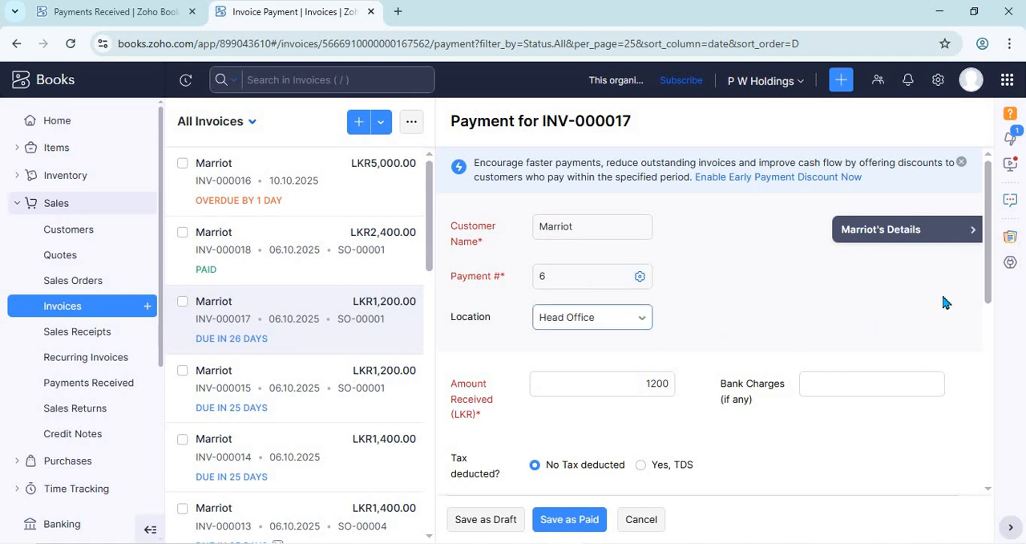
# Step: Review the amount received, bank charges, tax and payment date fields of the INV-000017 payment
pyautogui.moveTo(987, 279); pyautogui.dragTo(963, 345)
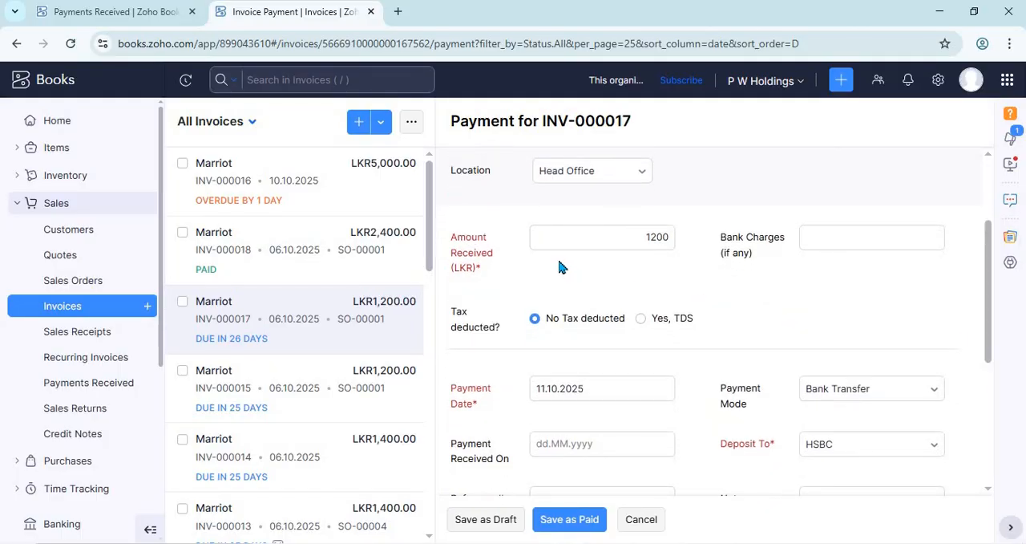
pyautogui.click(648, 240)
pyautogui.press('Tab')
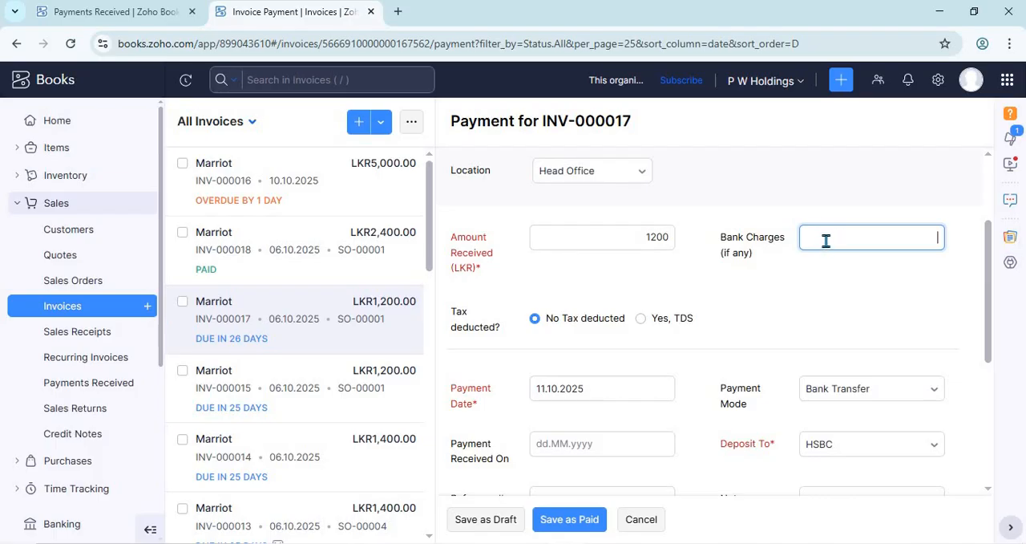
pyautogui.moveTo(991, 278); pyautogui.dragTo(980, 339)
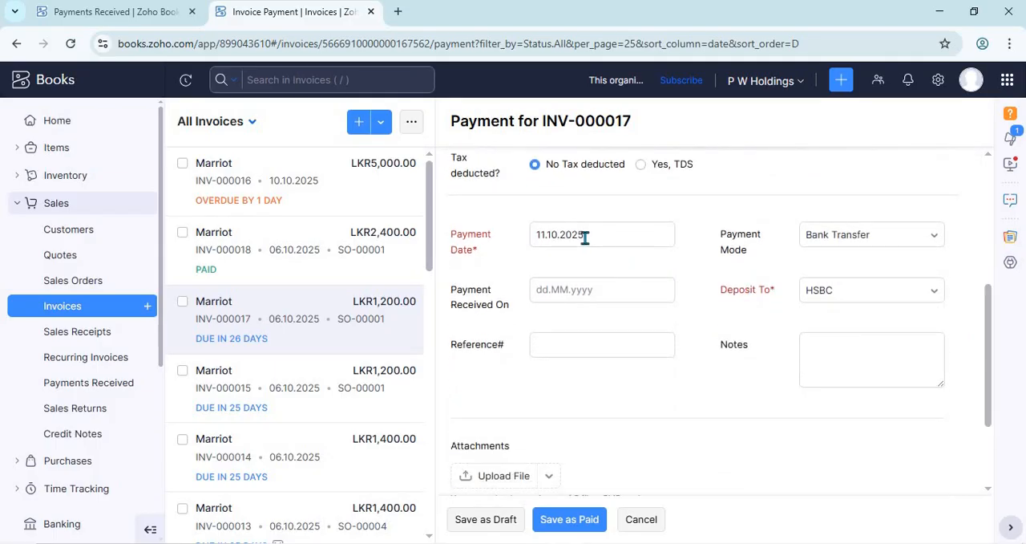
pyautogui.click(594, 237)
pyautogui.click(923, 238)
pyautogui.click(929, 238)
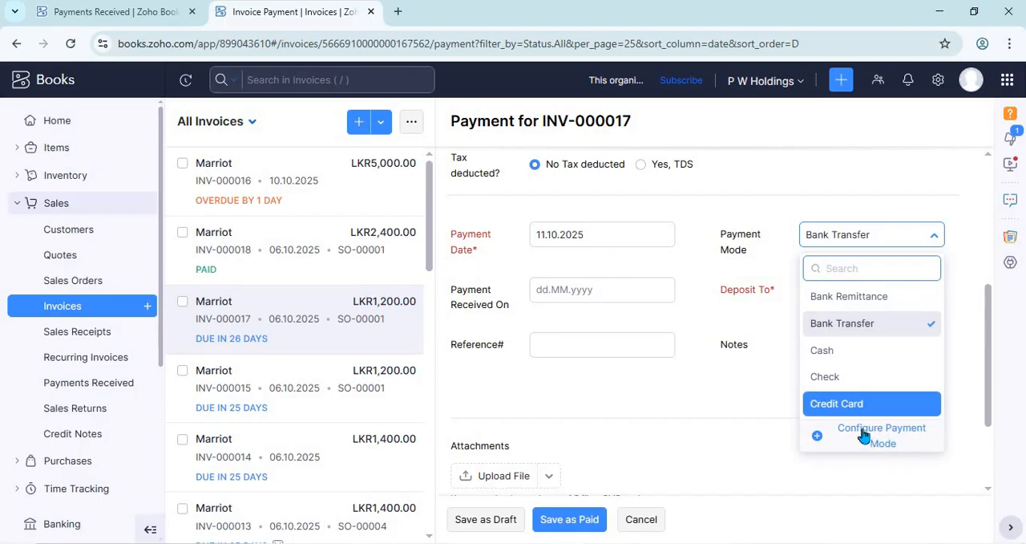
pyautogui.click(911, 436)
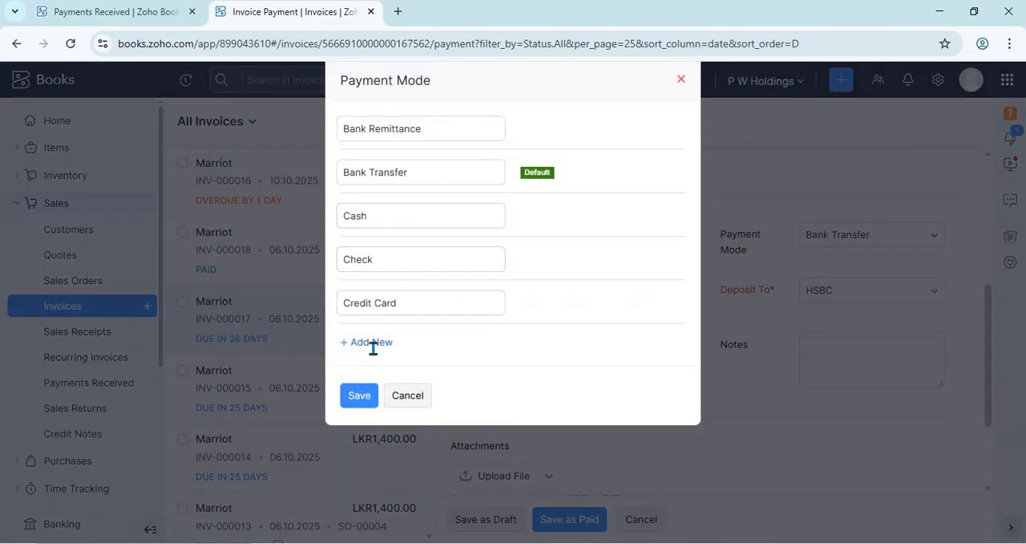
pyautogui.click(371, 349)
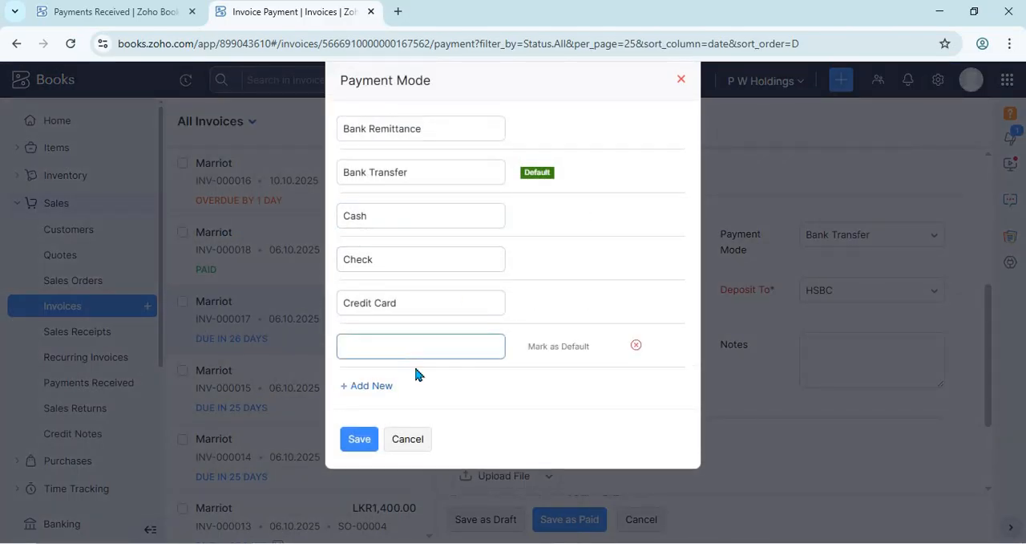
pyautogui.click(636, 347)
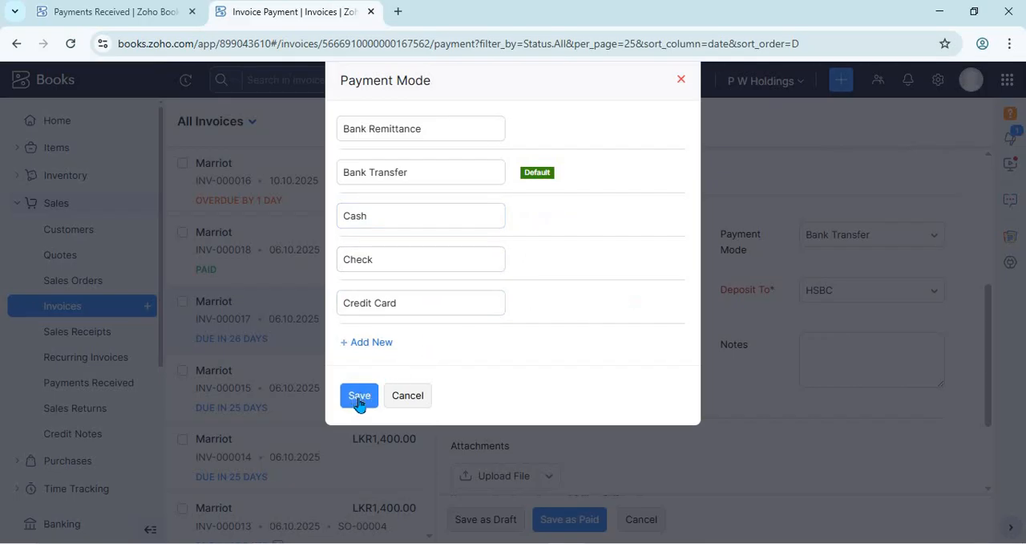
pyautogui.click(408, 396)
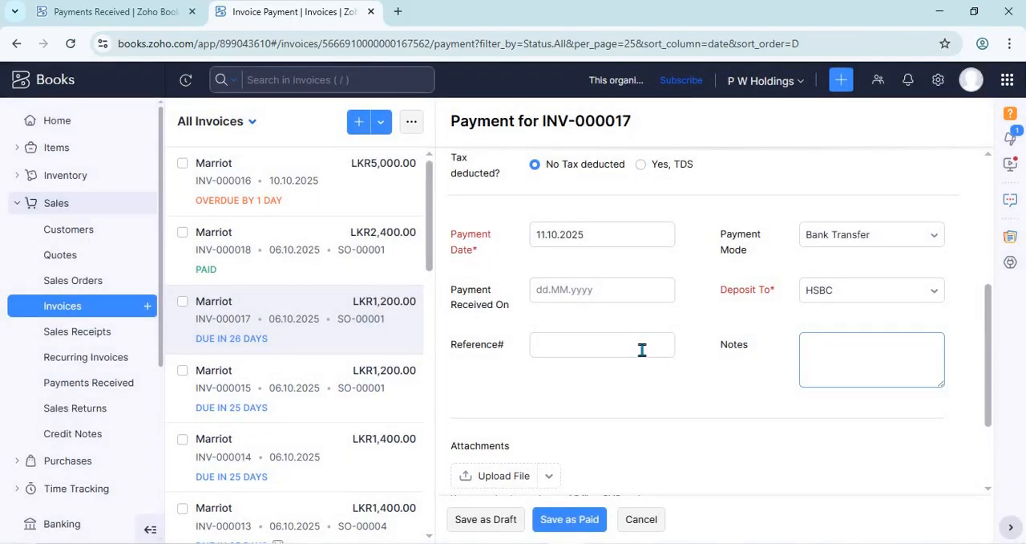
# Step: Examine the payment's reference field and the calendars for the payment date and the payment received date
pyautogui.click(641, 350)
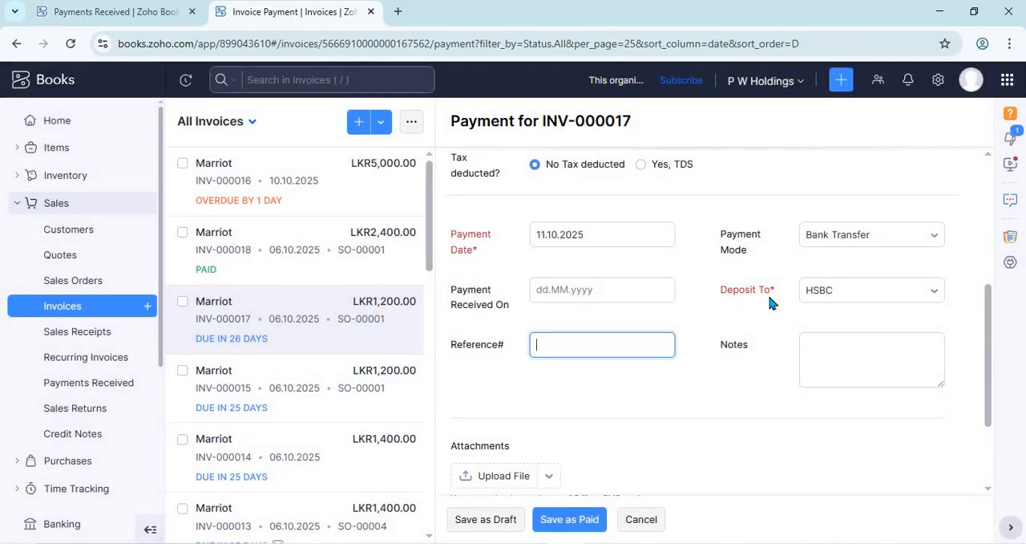
pyautogui.click(648, 294)
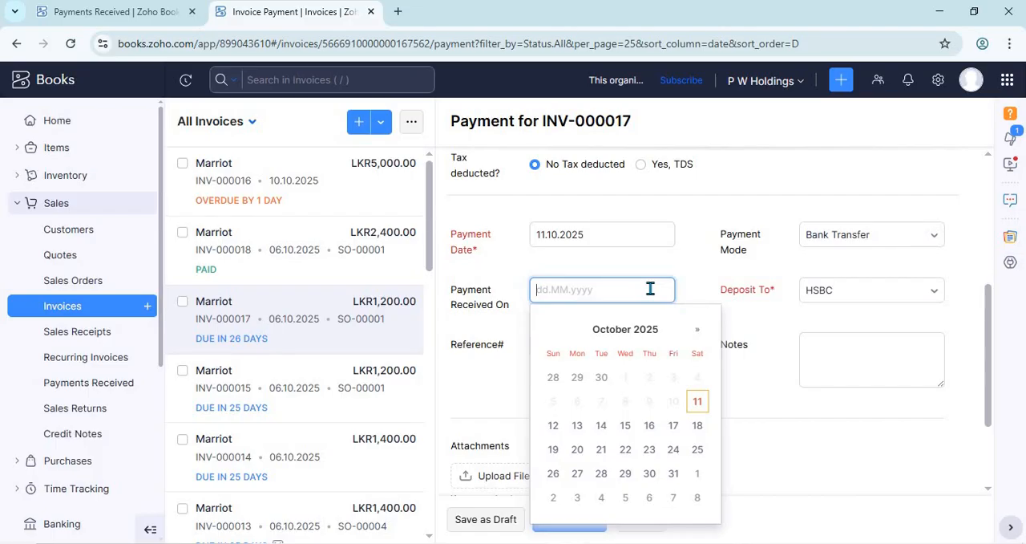
pyautogui.click(626, 236)
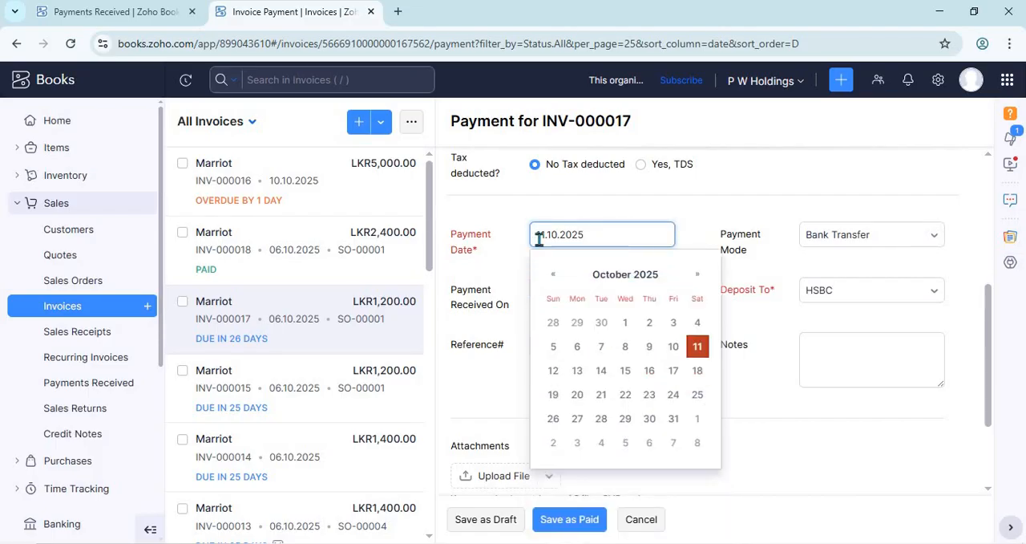
pyautogui.click(592, 290)
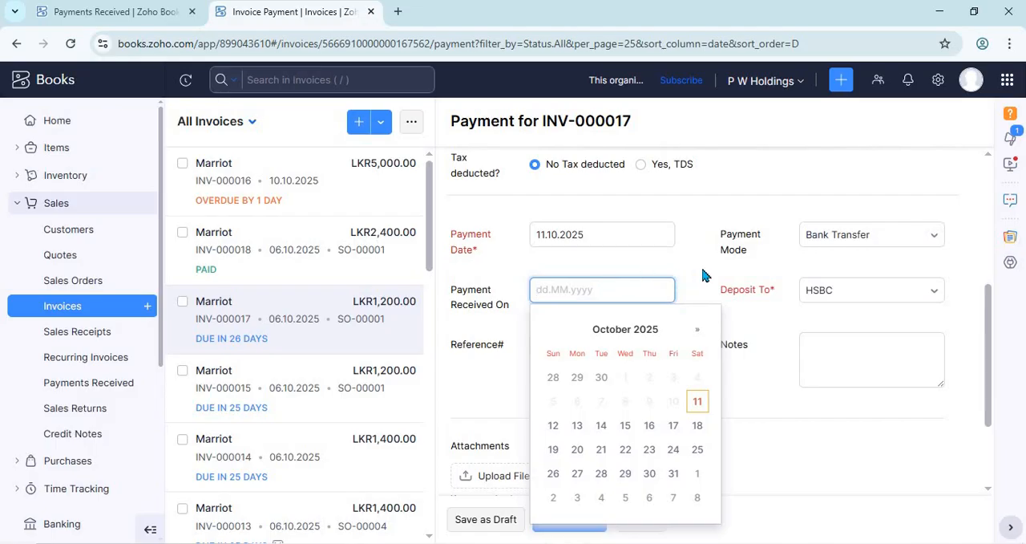
pyautogui.click(754, 303)
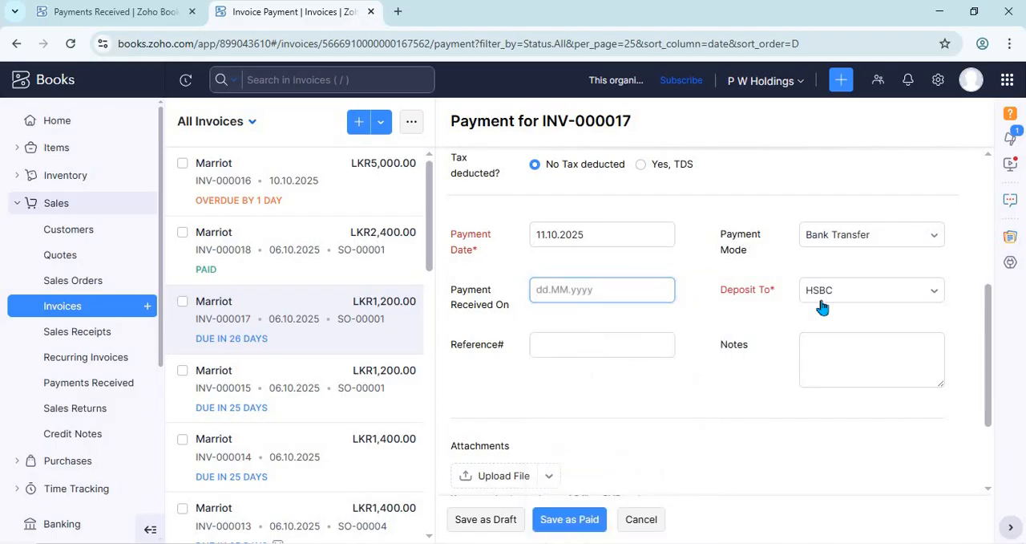
# Step: Choose the HSBC bank account as the deposit account for the payment
pyautogui.click(931, 292)
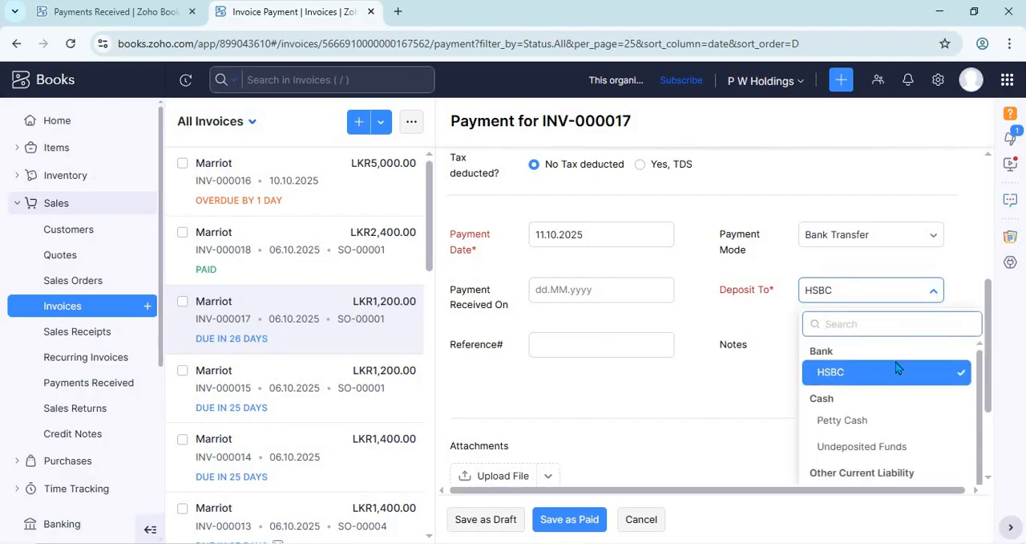
pyautogui.click(826, 373)
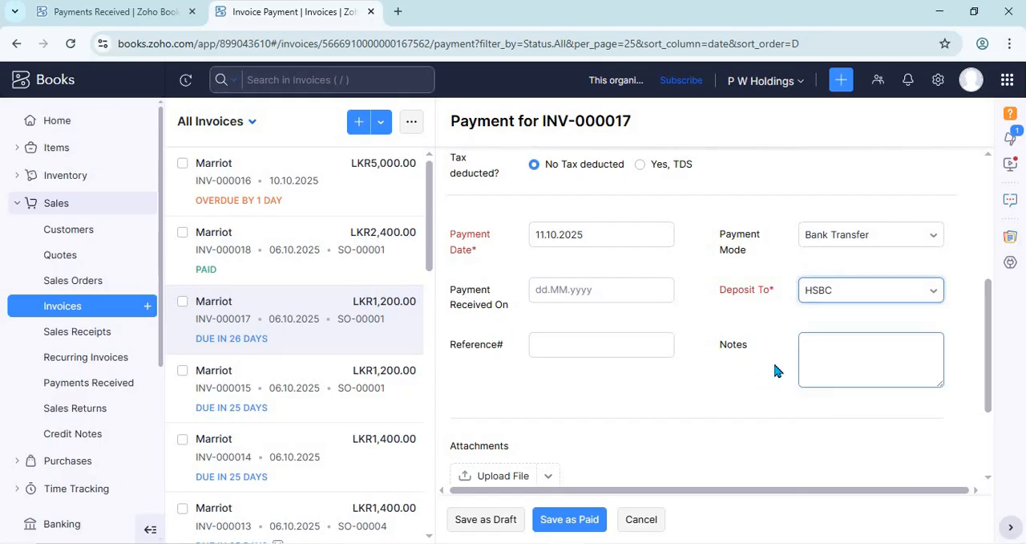
pyautogui.click(590, 343)
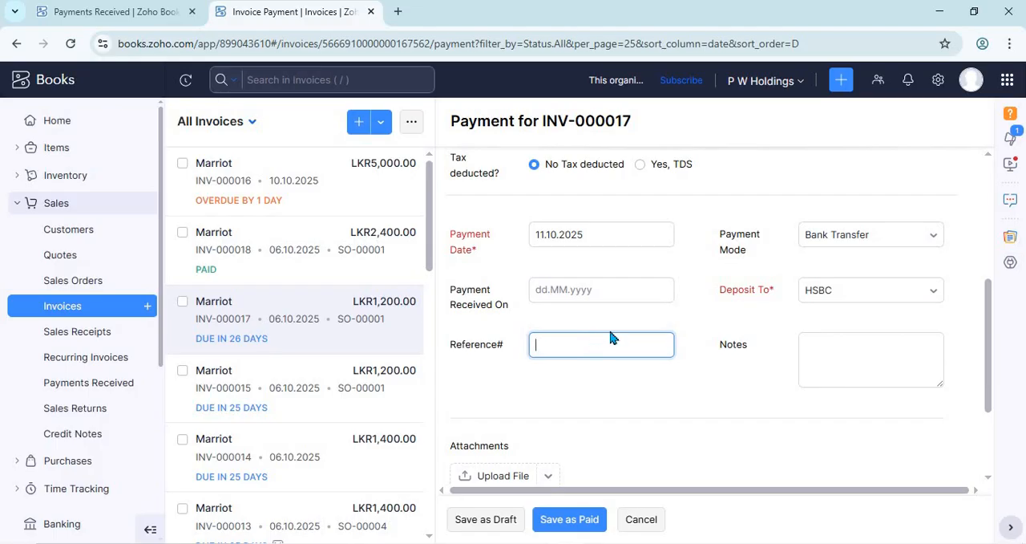
# Step: Try Check as the payment mode and switch it back to Bank Transfer
pyautogui.click(846, 240)
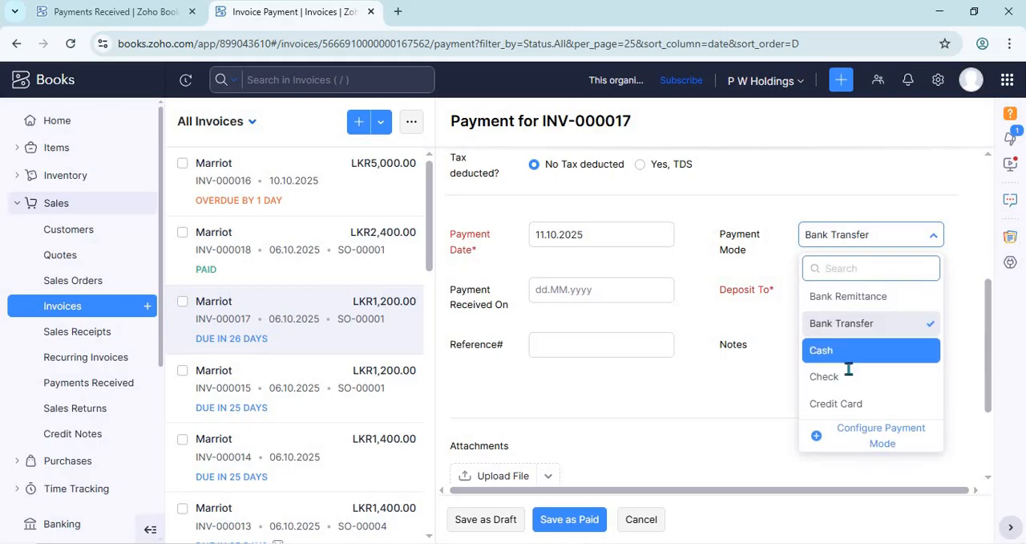
pyautogui.click(849, 374)
pyautogui.click(620, 347)
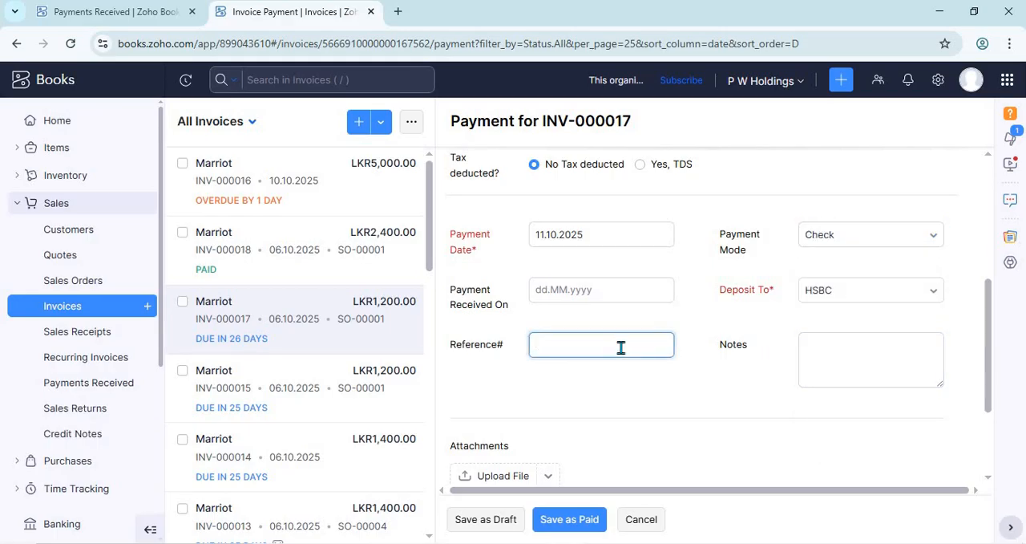
pyautogui.click(824, 238)
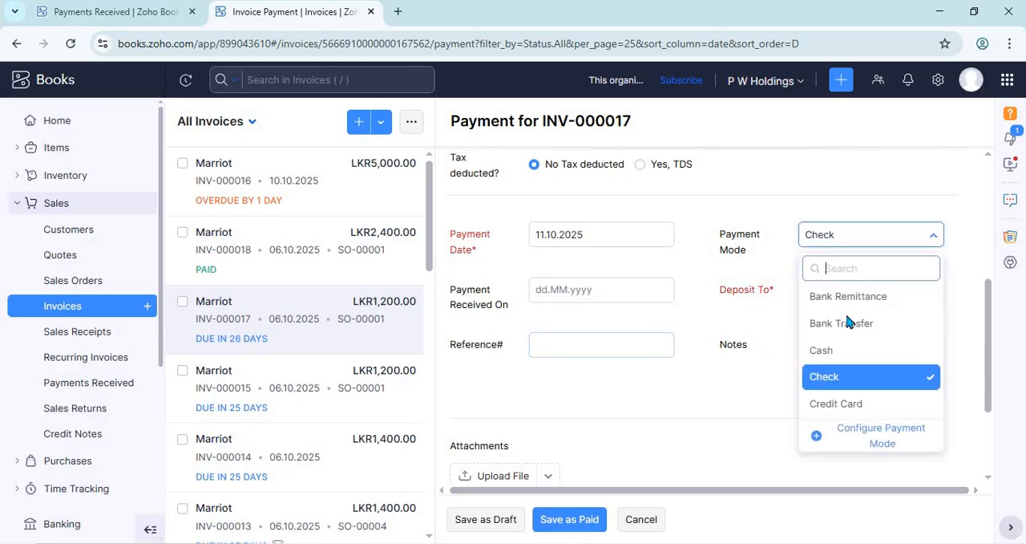
pyautogui.click(848, 323)
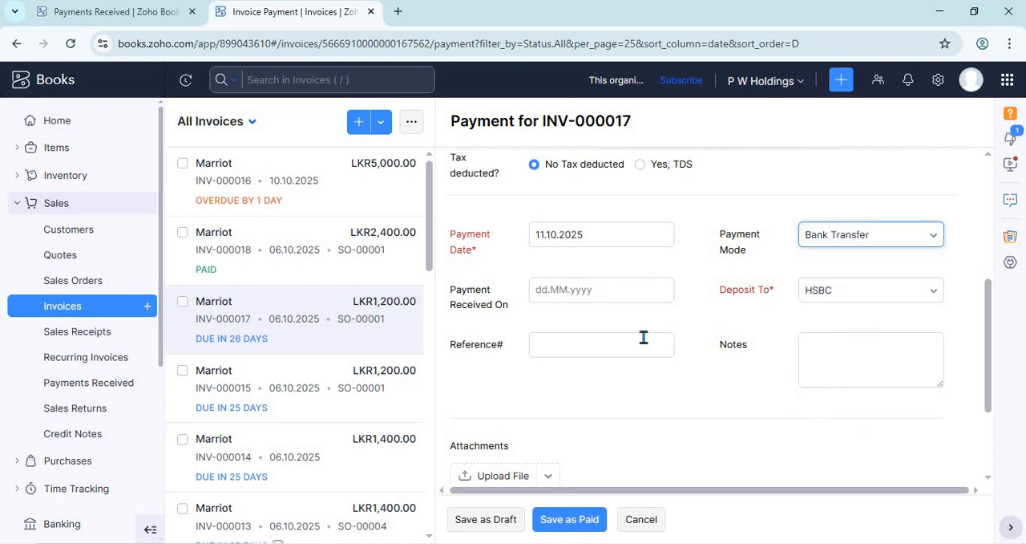
# Step: Save the INV-000017 payment as paid, leaving reference and notes empty and the "Thank you" email note enabled
pyautogui.click(603, 342)
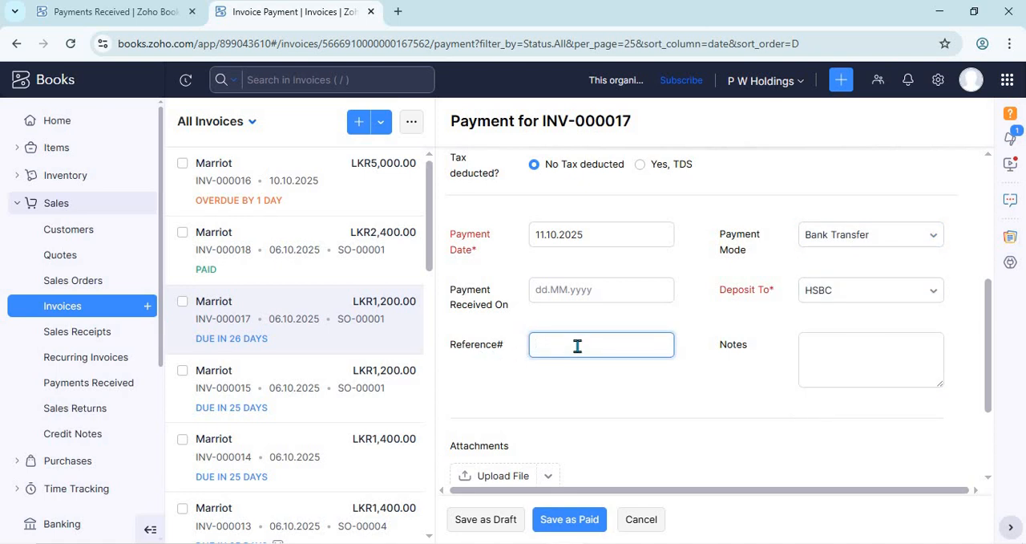
pyautogui.click(828, 361)
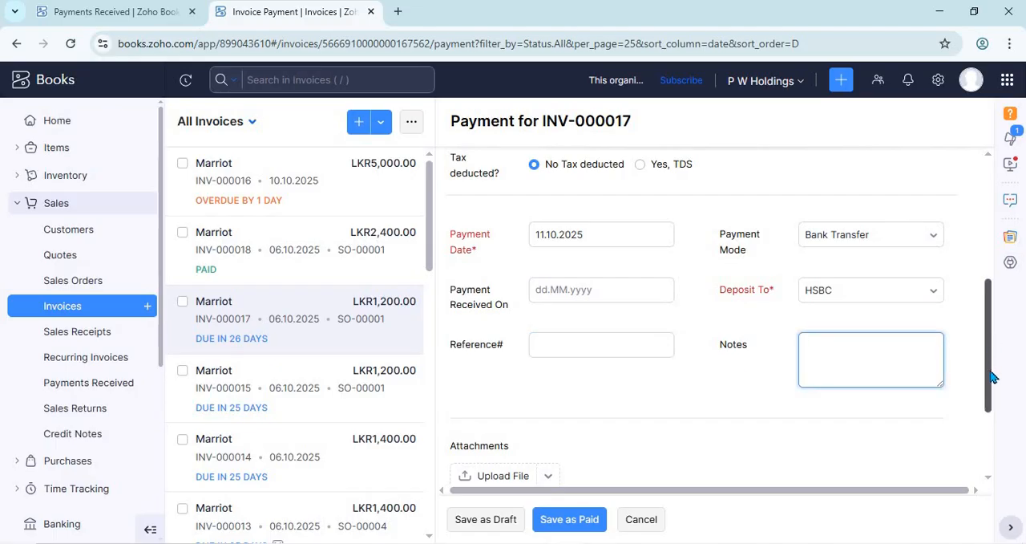
pyautogui.scroll(-1, 991, 375)
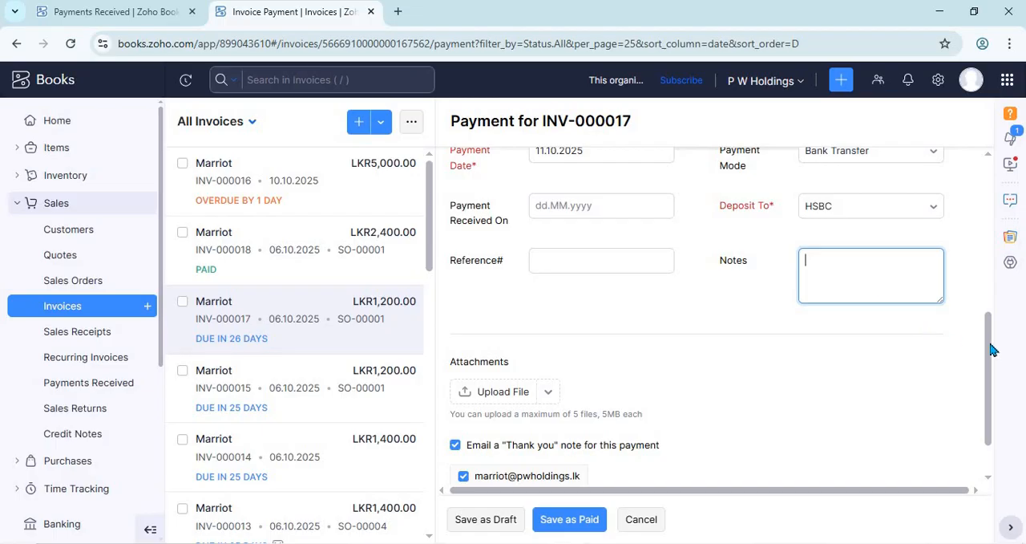
pyautogui.moveTo(991, 349); pyautogui.dragTo(991, 367)
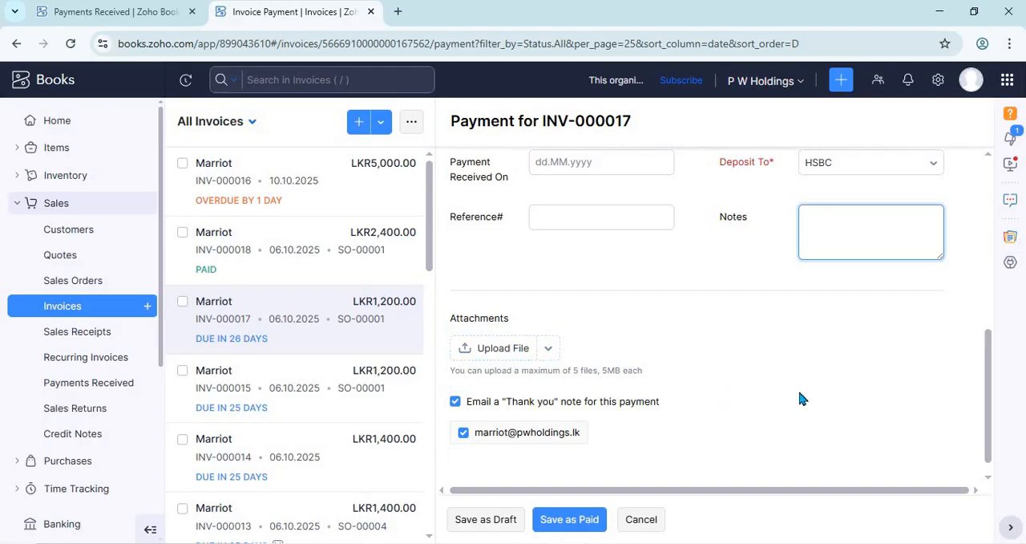
pyautogui.scroll(-1, 640, 433)
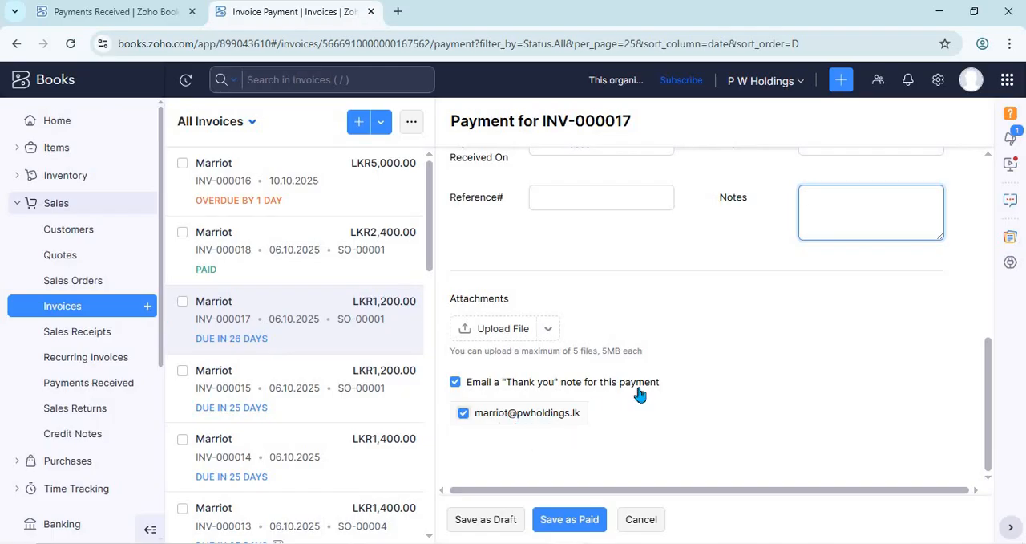
pyautogui.click(586, 527)
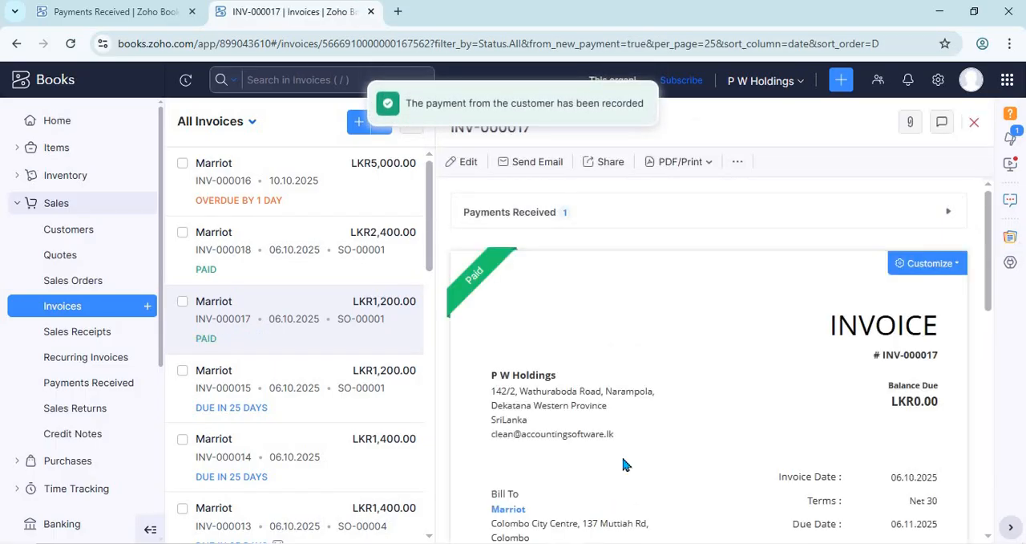
# Step: Check the paid status of INV-000017 and its list of payments received, and close the invoice
pyautogui.moveTo(473, 296)
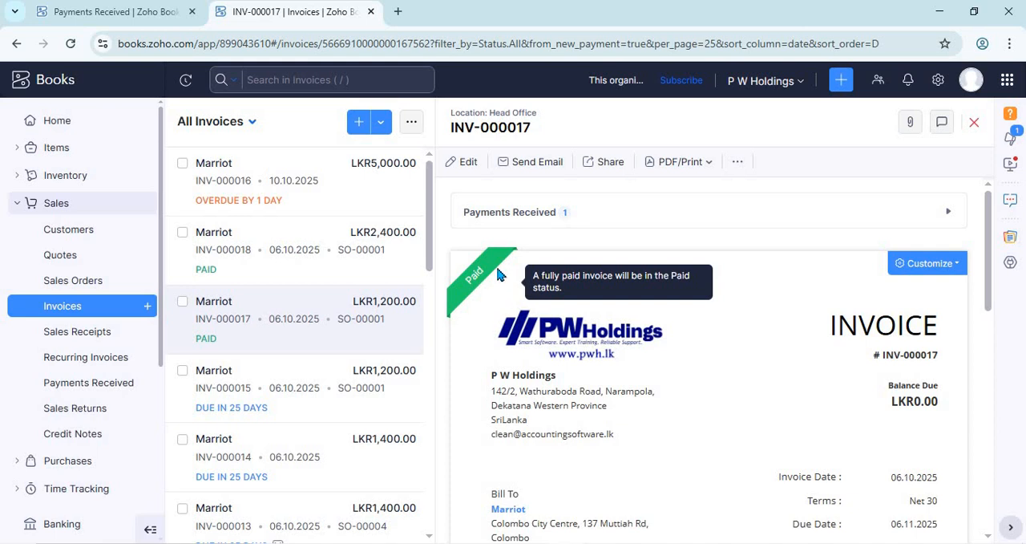
pyautogui.click(500, 217)
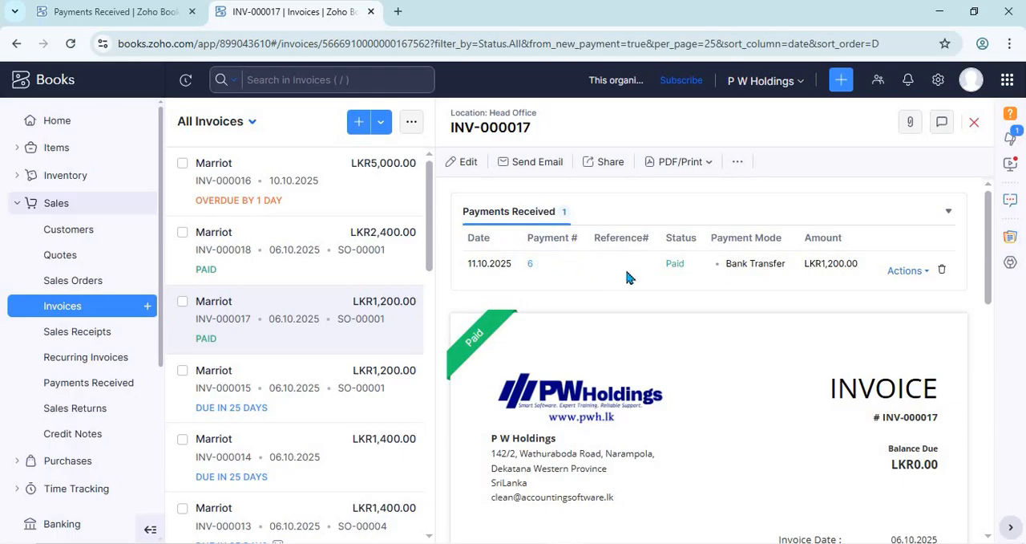
pyautogui.click(974, 123)
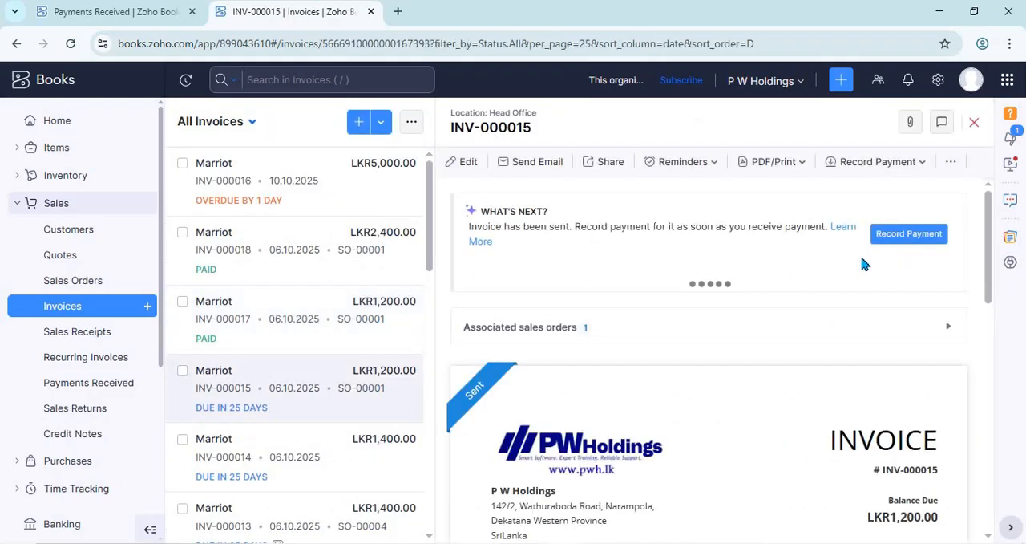
# Step: Switch to the list of all received payments
pyautogui.click(154, 17)
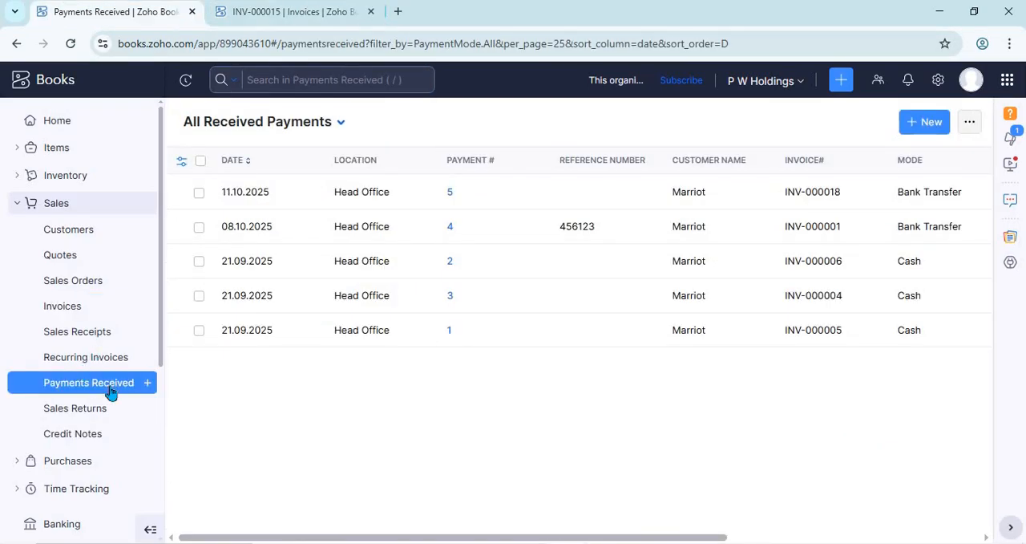
pyautogui.click(274, 16)
pyautogui.click(140, 18)
# Step: Refresh the list of received payments and sort it by payment number in descending order
pyautogui.click(71, 48)
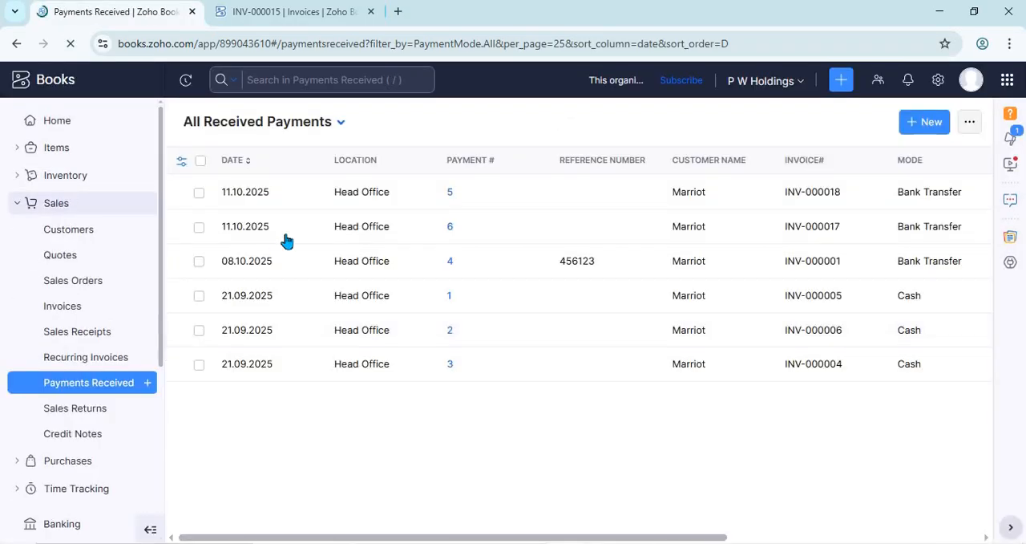
pyautogui.click(469, 164)
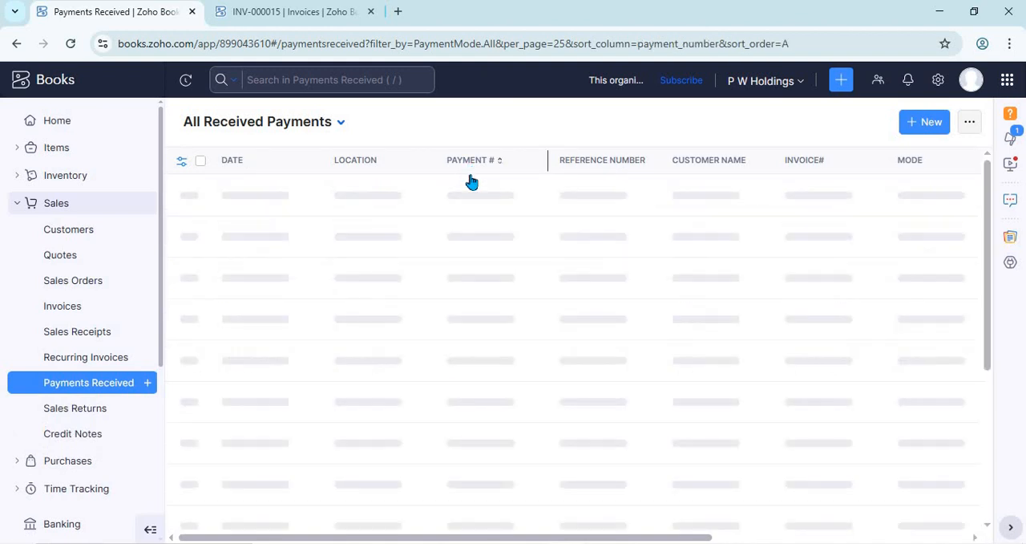
pyautogui.click(469, 164)
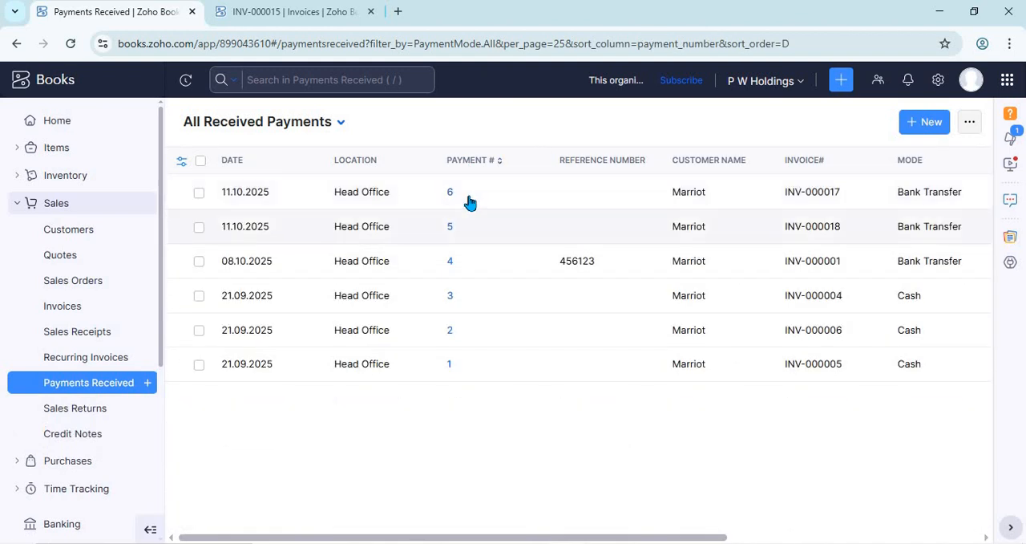
# Step: Record the 1400 LKR Bank Transfer payment to HSBC for invoice INV-000014, check the prefilled details, and save it as paid
pyautogui.click(301, 12)
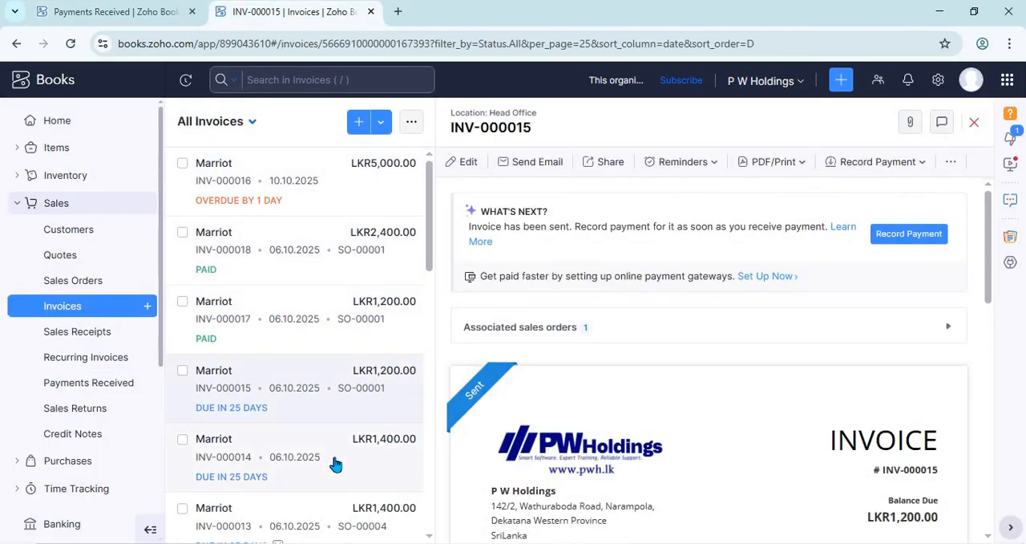
pyautogui.click(336, 464)
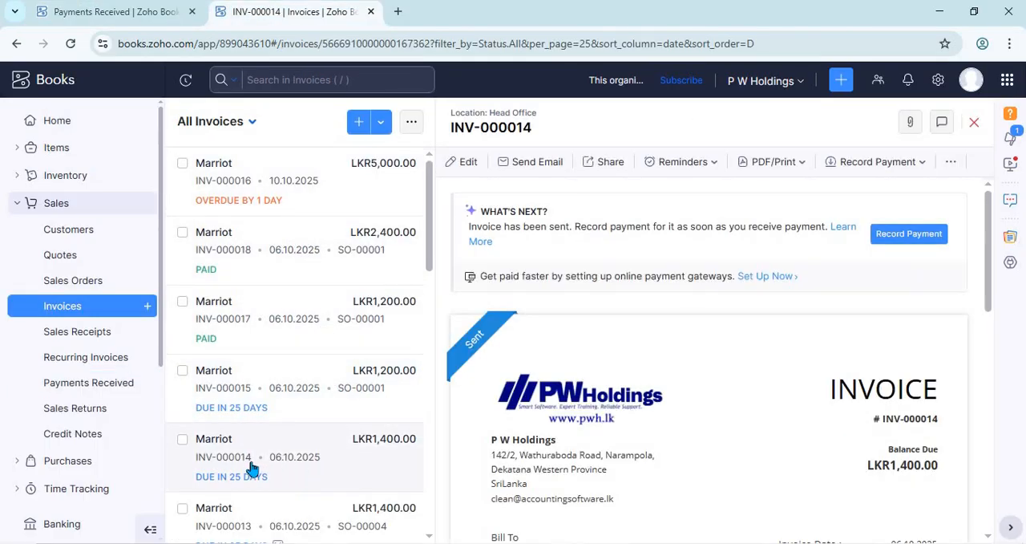
pyautogui.click(893, 244)
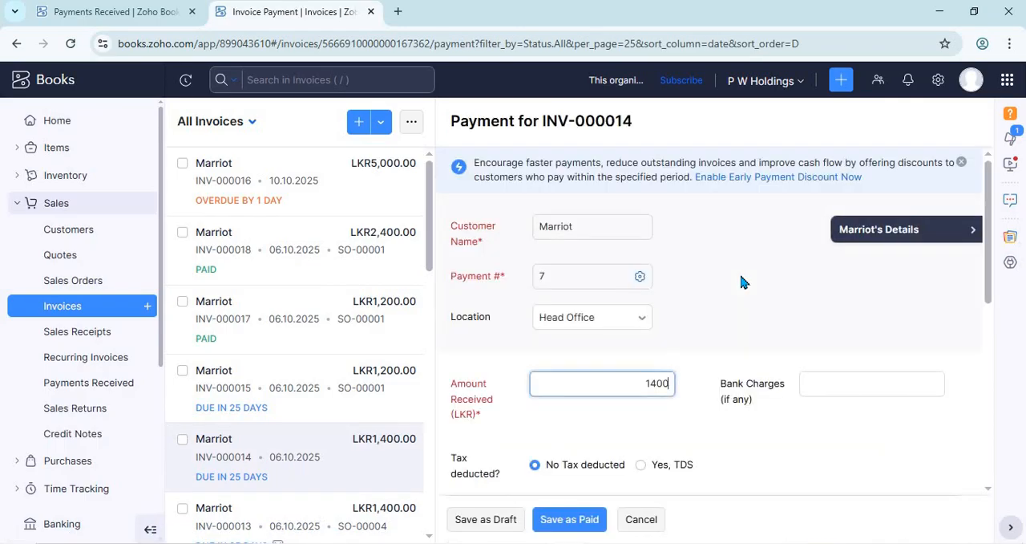
pyautogui.scroll(-4, 740, 282)
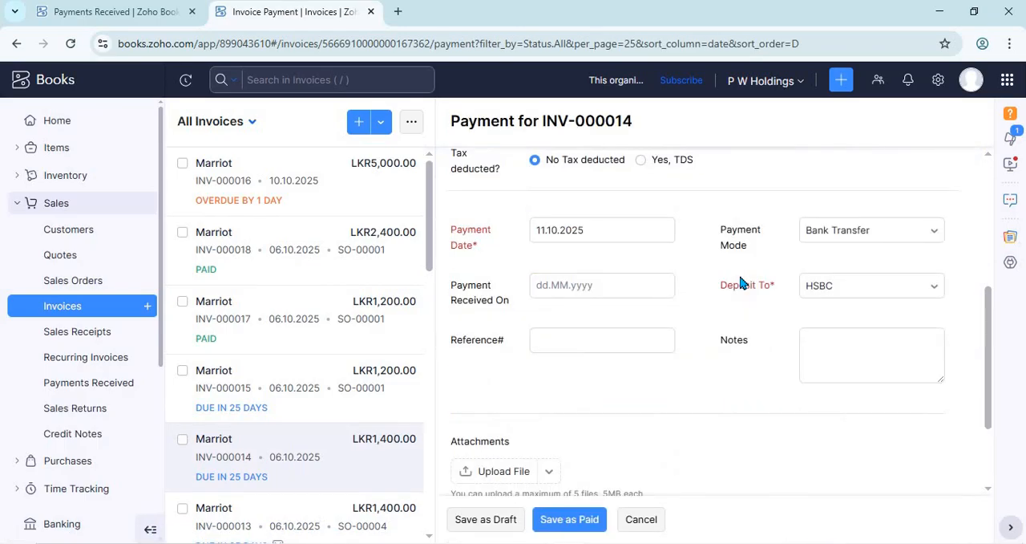
pyautogui.scroll(-2, 740, 282)
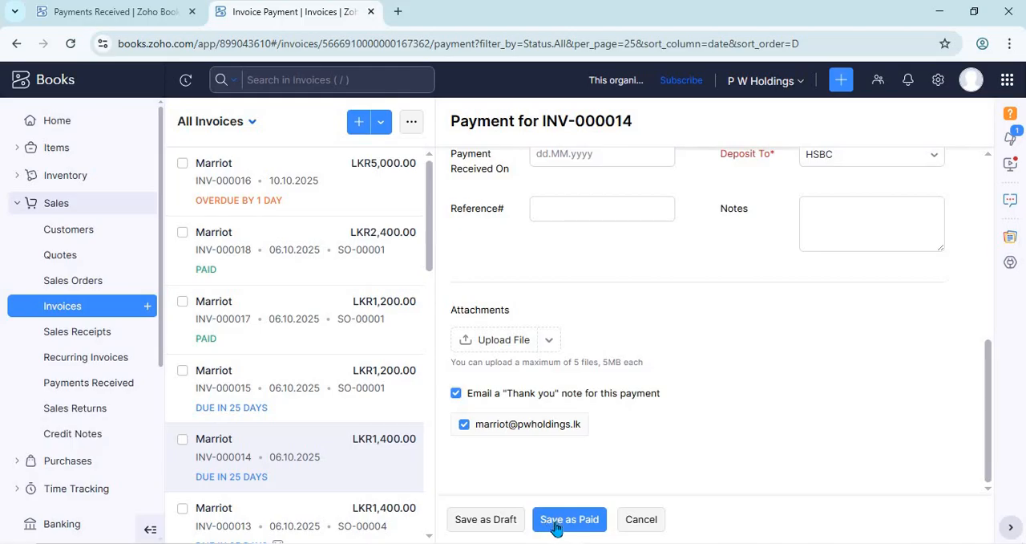
pyautogui.scroll(6, 567, 331)
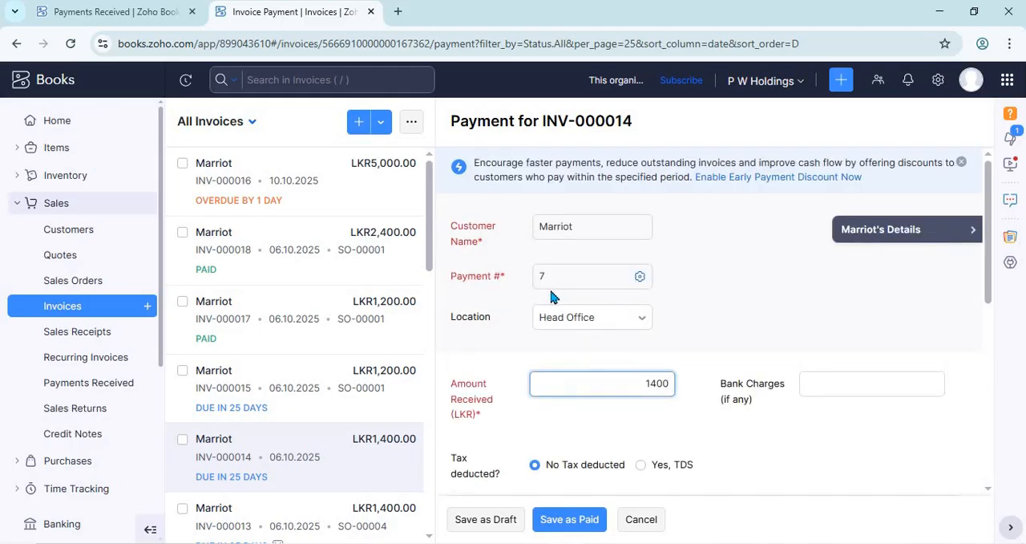
pyautogui.click(586, 522)
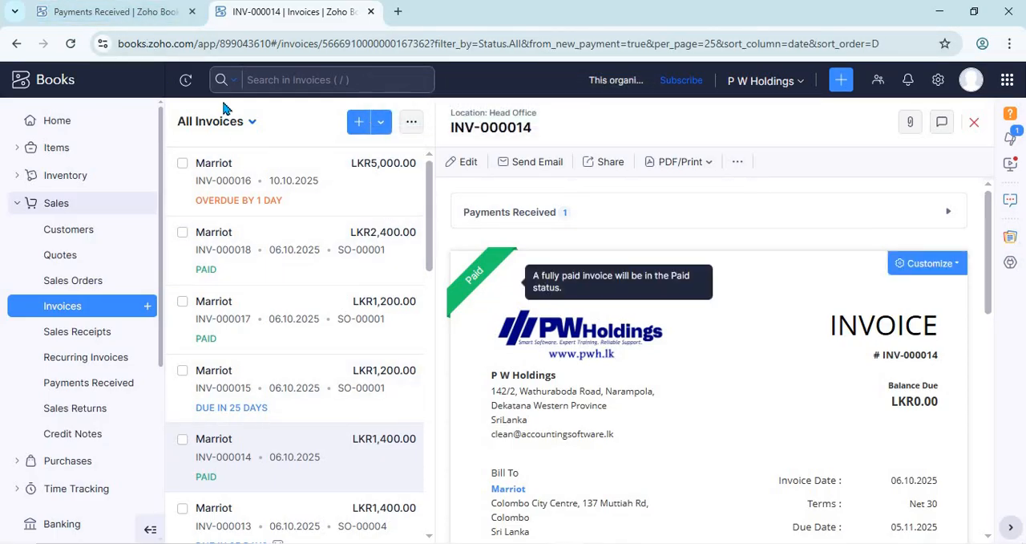
# Step: Return to the received payments list and refresh it to check the entry for INV-000014
pyautogui.click(104, 11)
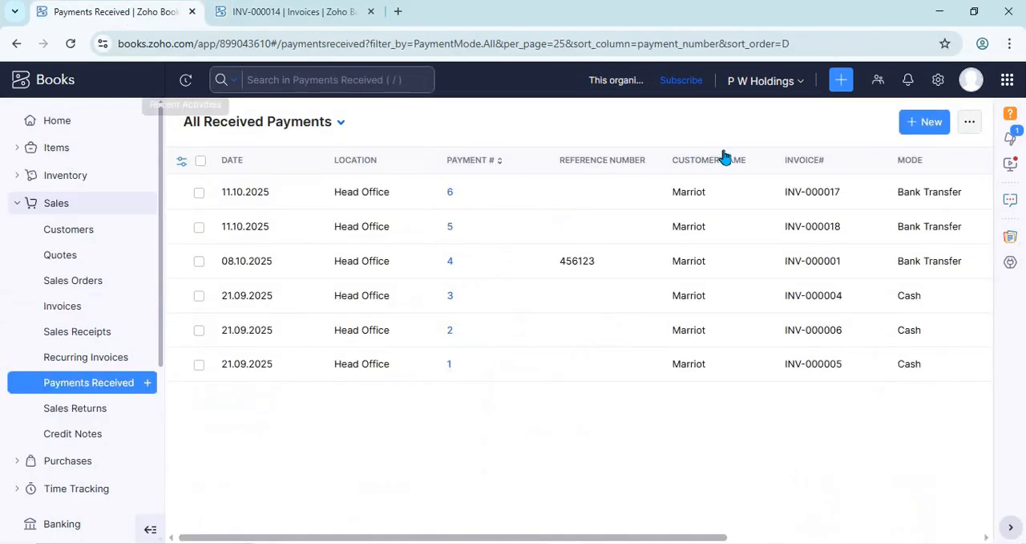
pyautogui.click(68, 45)
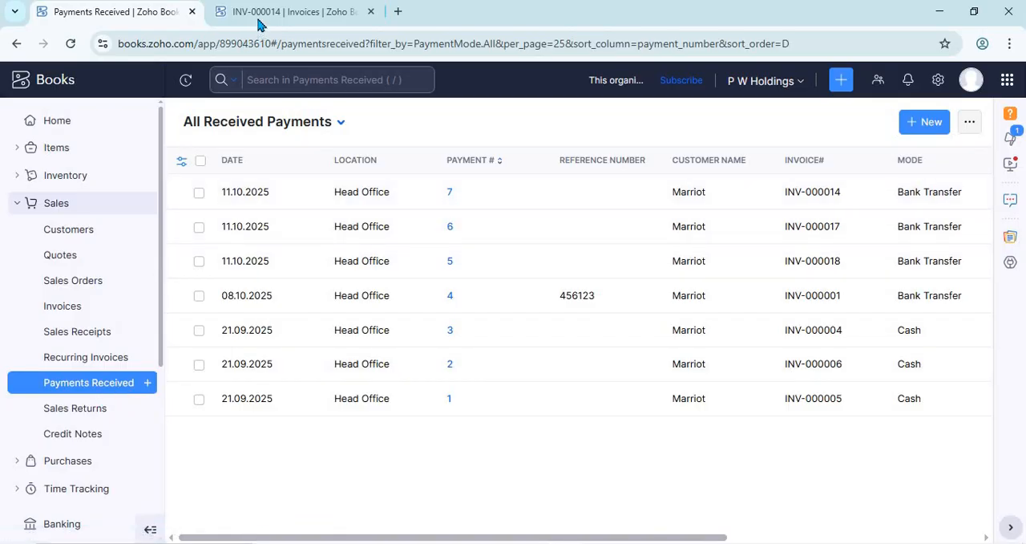
# Step: Open invoice INV-000015, compare the invoices' payment statuses with the received payments list, and return to that invoice
pyautogui.hotkey('ctrl', 'Tab')
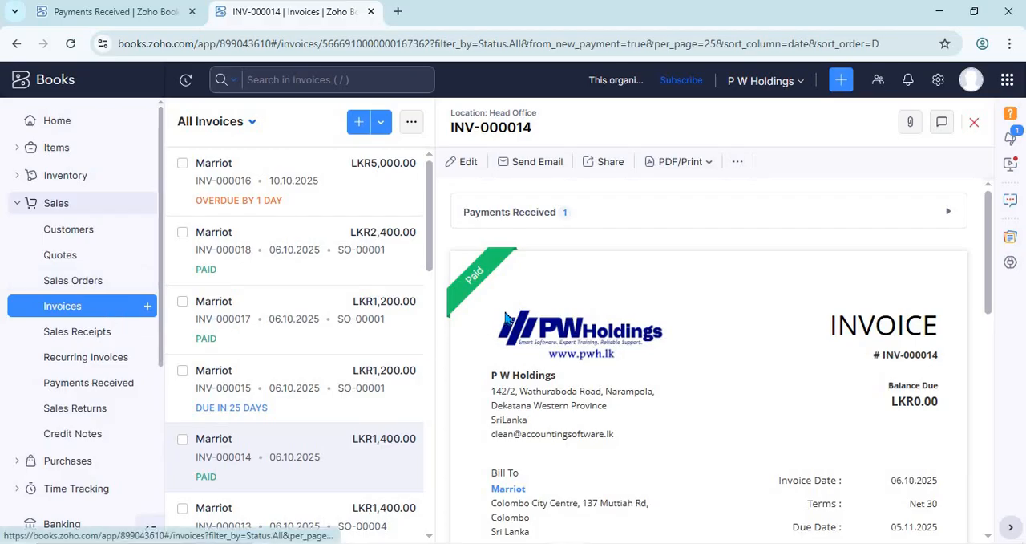
pyautogui.click(263, 390)
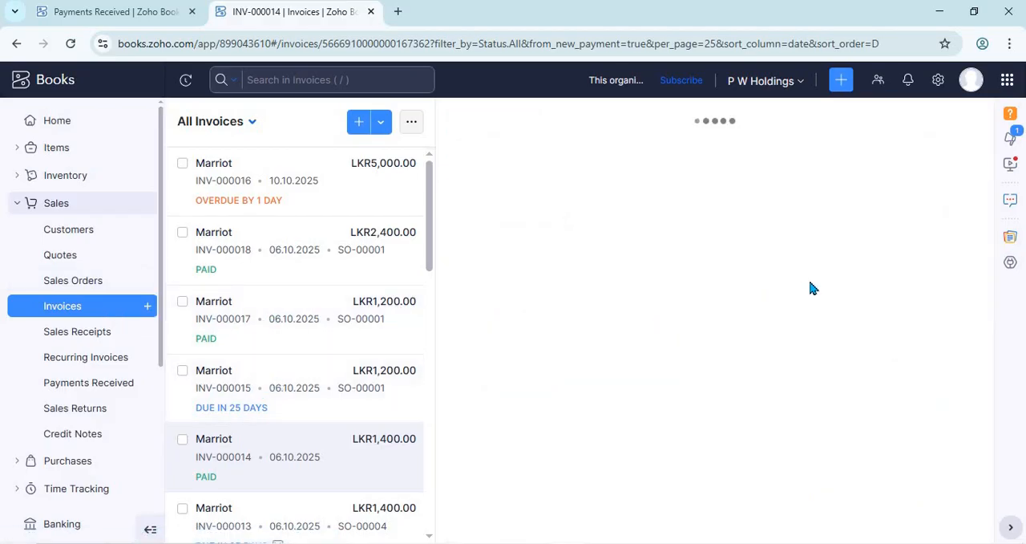
pyautogui.click(135, 16)
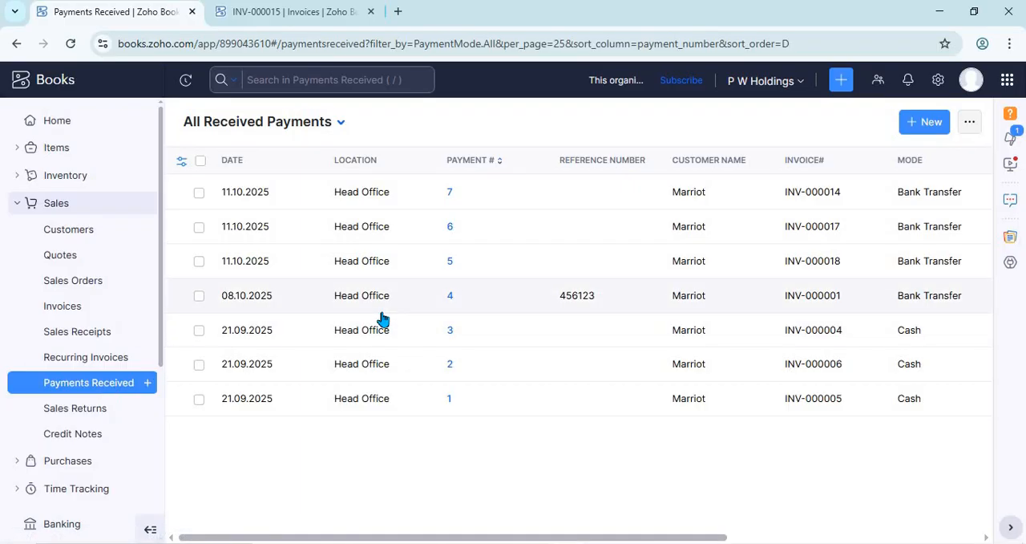
pyautogui.click(268, 11)
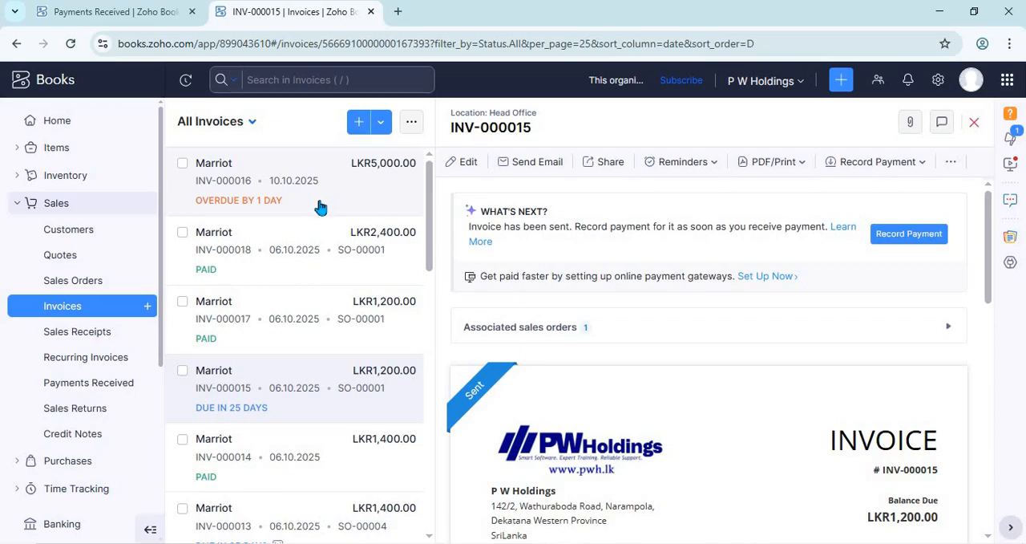
pyautogui.click(127, 12)
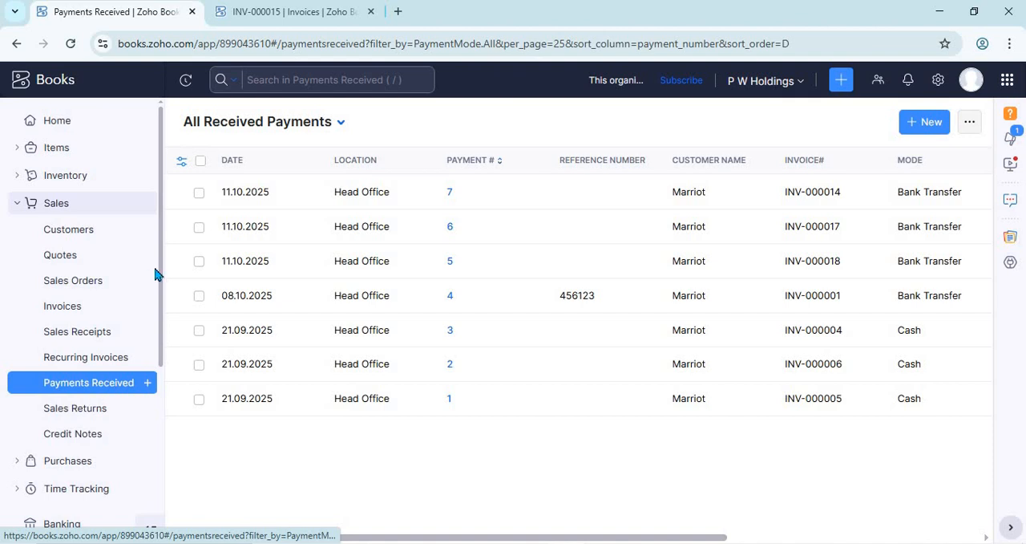
pyautogui.click(270, 12)
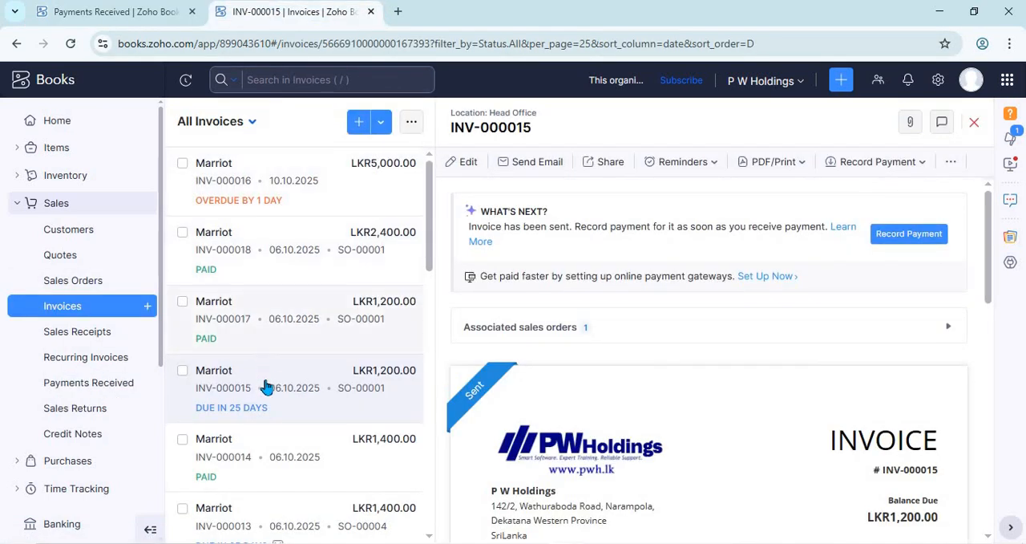